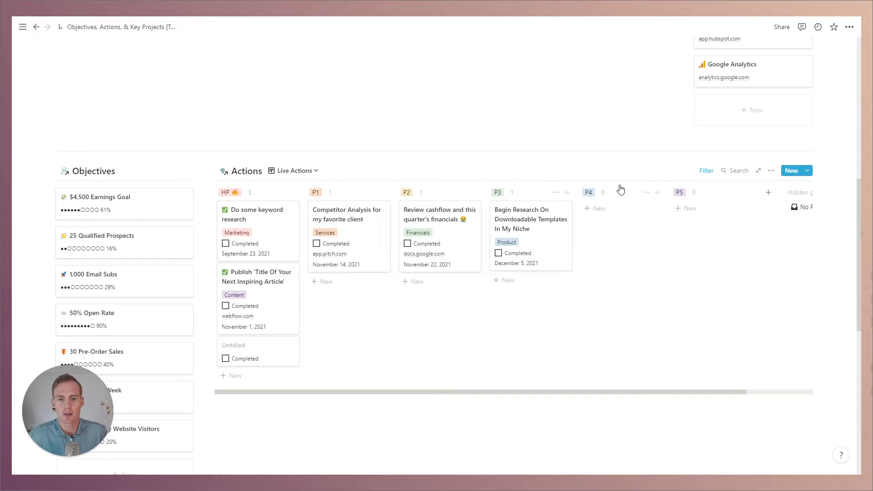
click(315, 172)
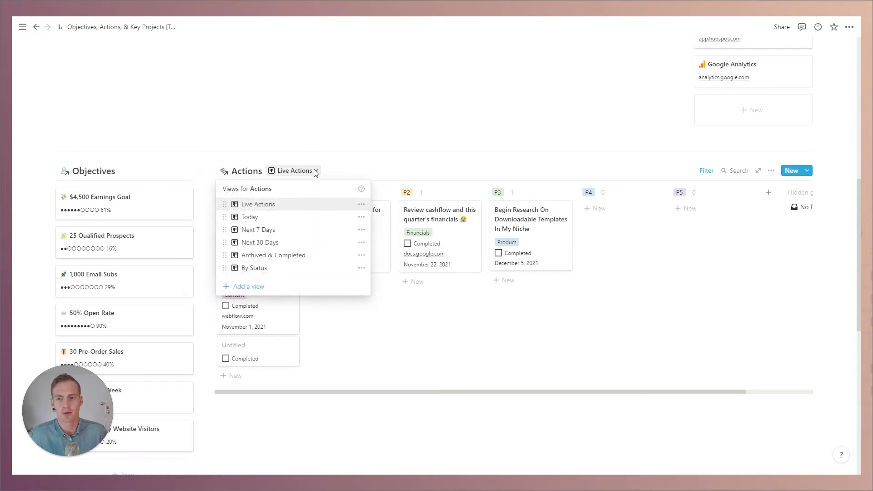
click(316, 172)
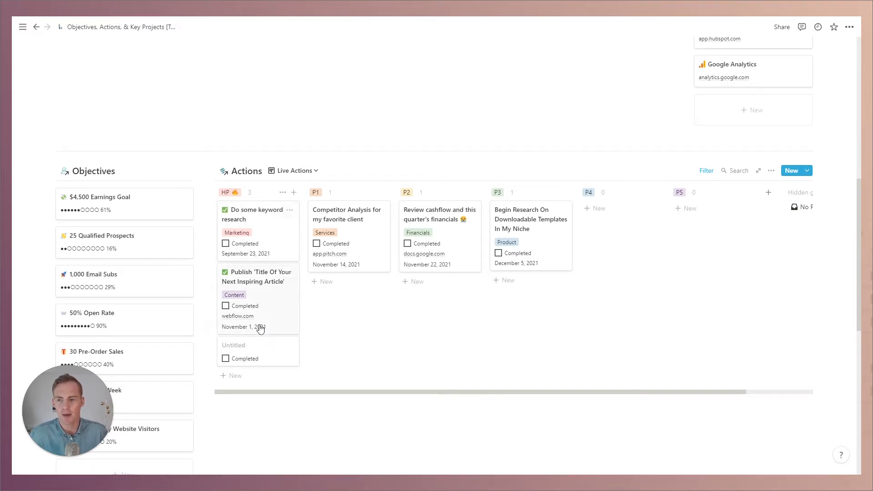
Add a new action to the HP priority column and link it to the SEO Foundations project
click(234, 376)
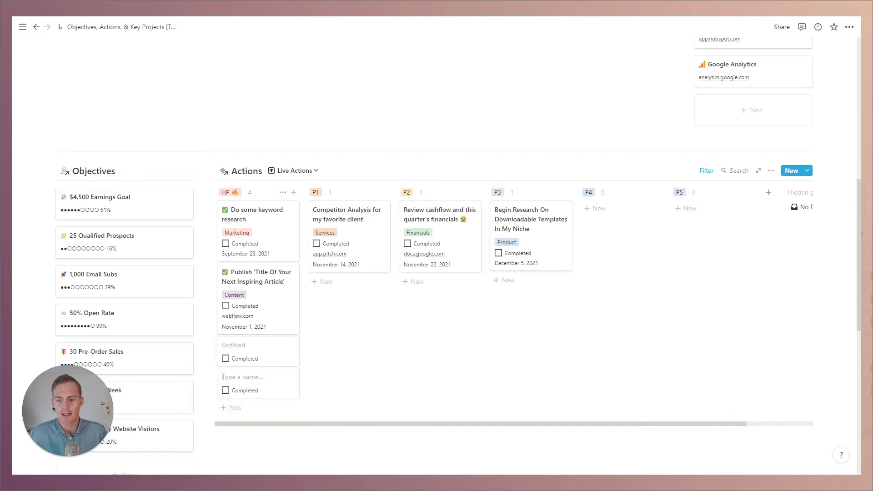
click(273, 395)
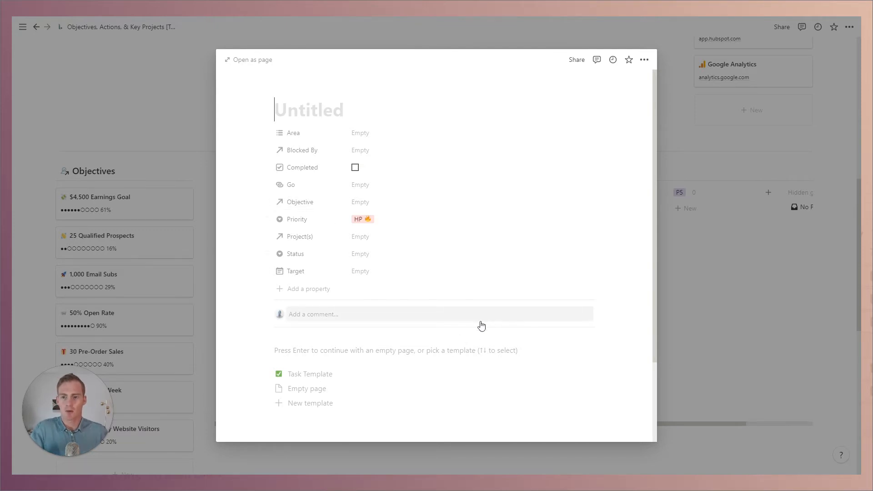
click(367, 239)
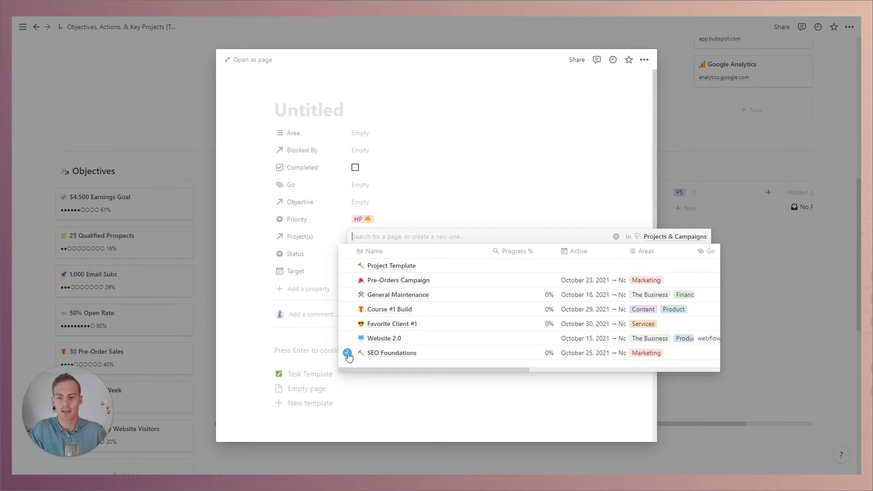
click(348, 356)
click(313, 344)
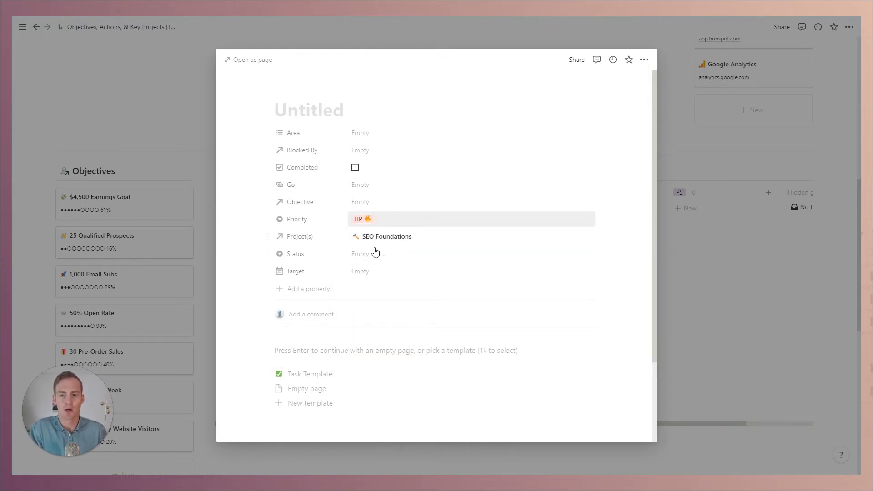
Title the new action "Write our first keyword article"
click(320, 111)
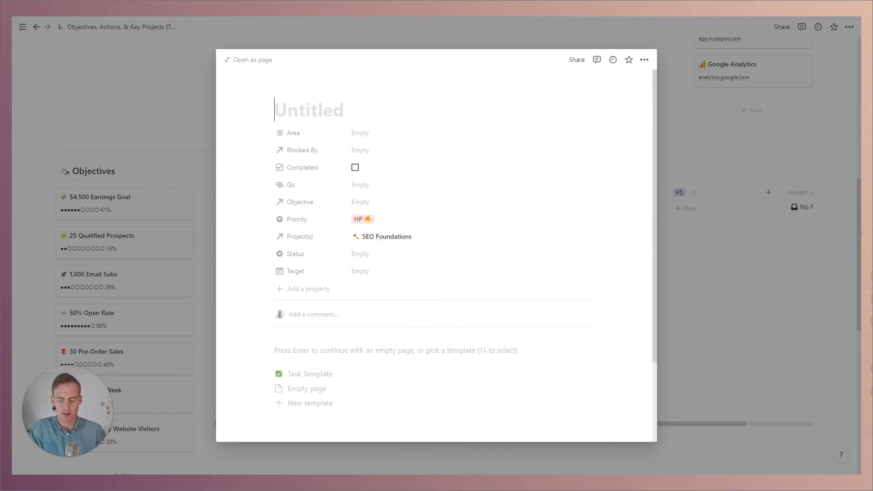
text(Write )
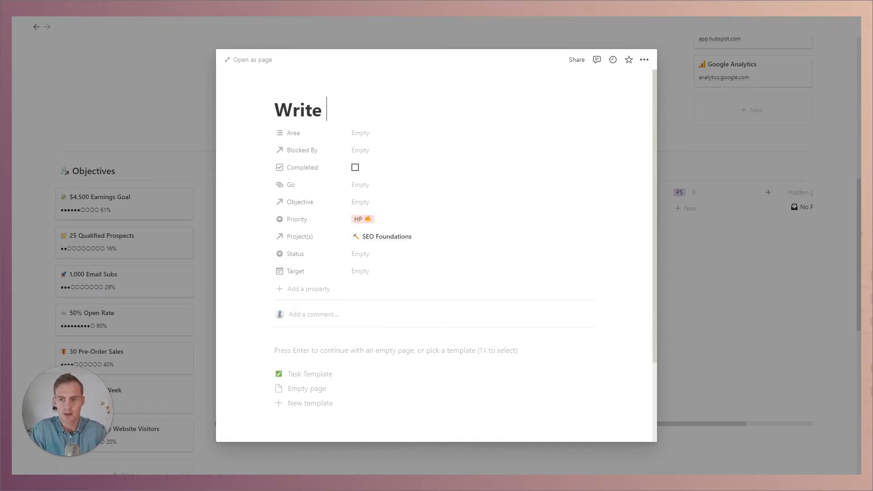
text(our first )
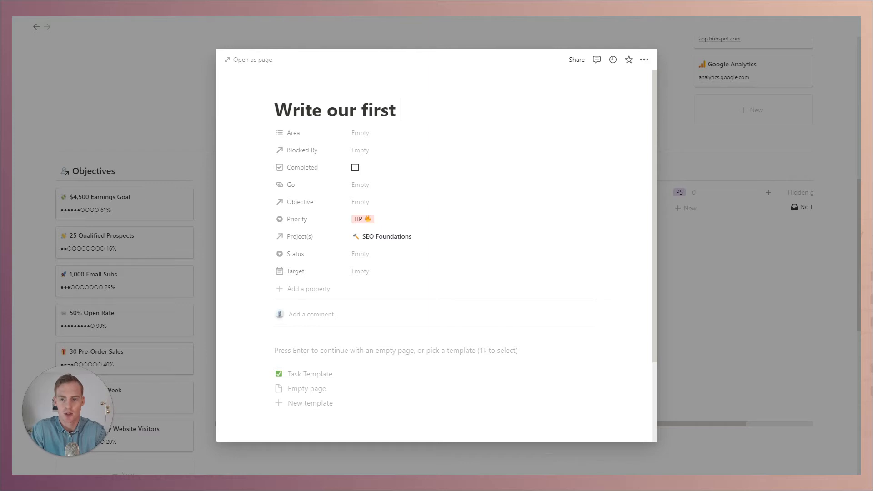
text(keywrod)
key(BackSpace)
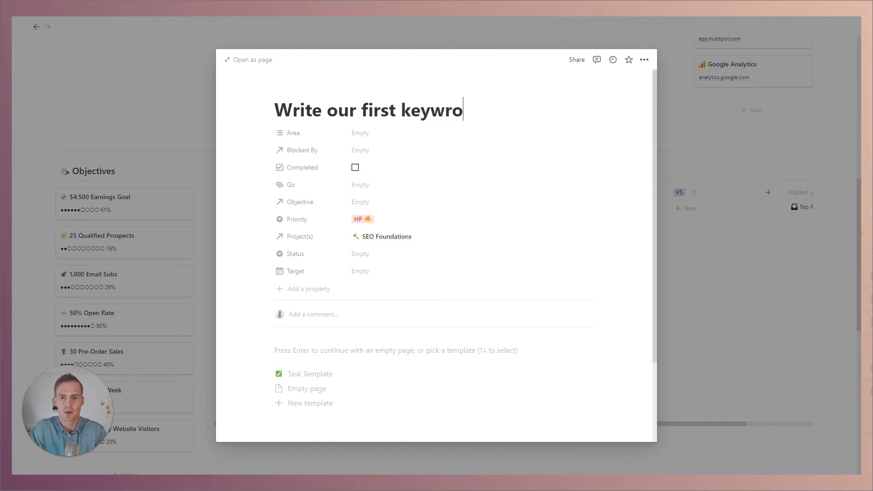
key(BackSpace)
key(BackSpace)
text(ord article)
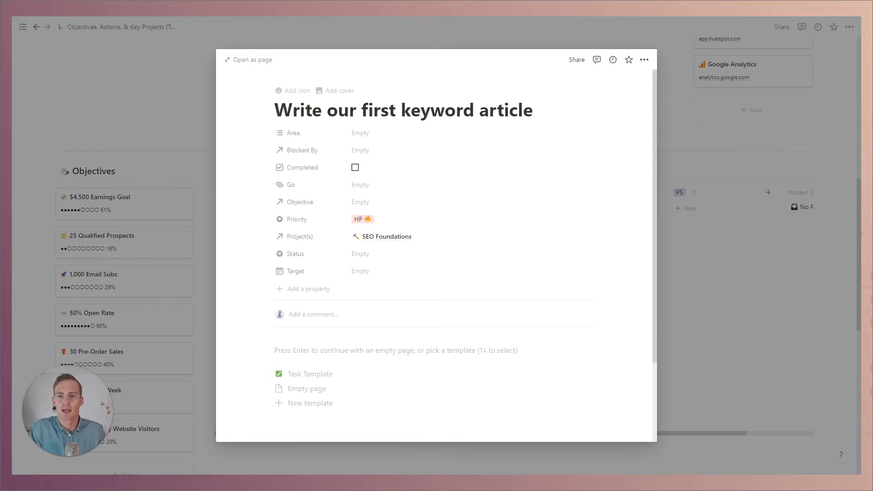
Set the action's area to Content and link the objectives 2,500 Monthly Website Visitors and 1 Article Per Week
click(360, 133)
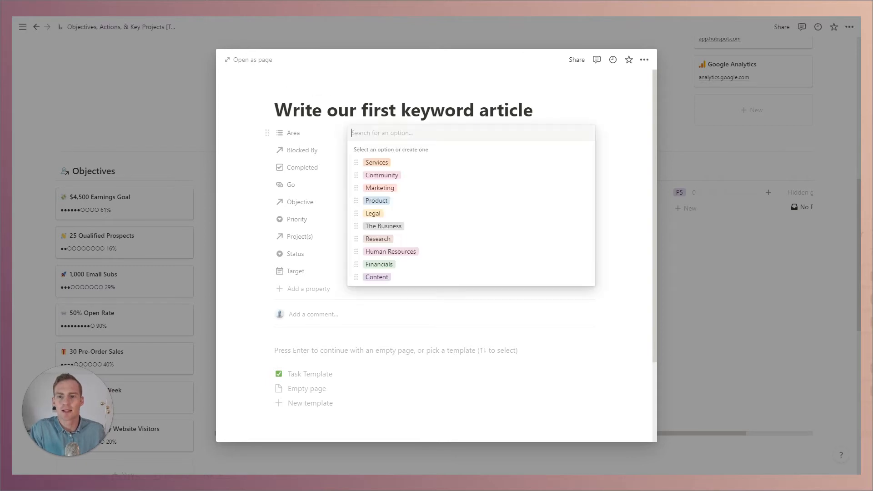
click(384, 278)
click(398, 358)
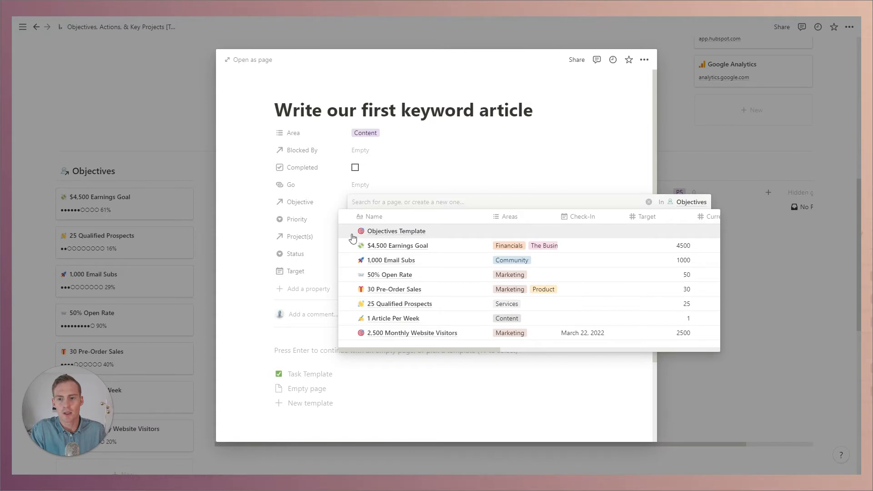
click(348, 334)
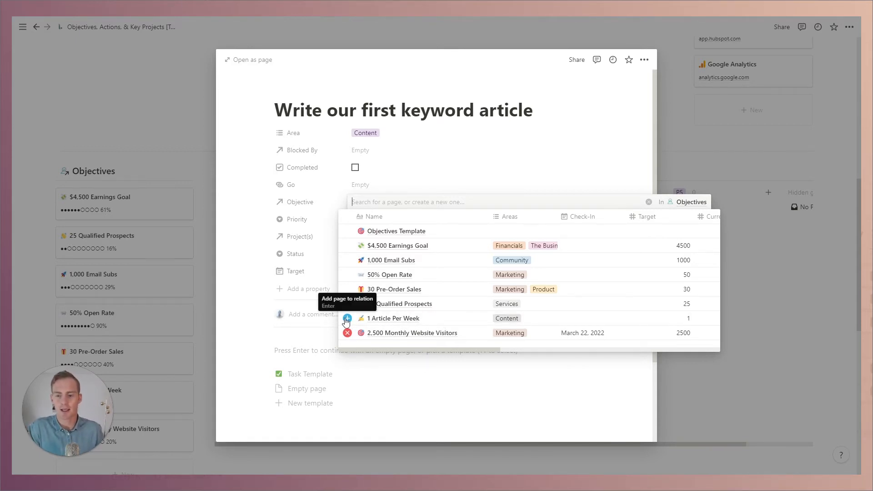
click(347, 319)
click(304, 361)
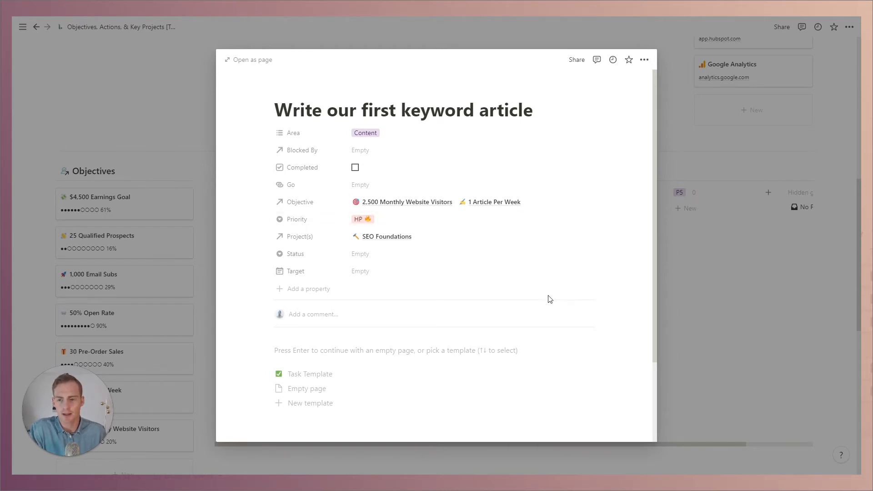
Set the action's status to Not Started and its target date to October 31, 2021
click(361, 260)
click(373, 283)
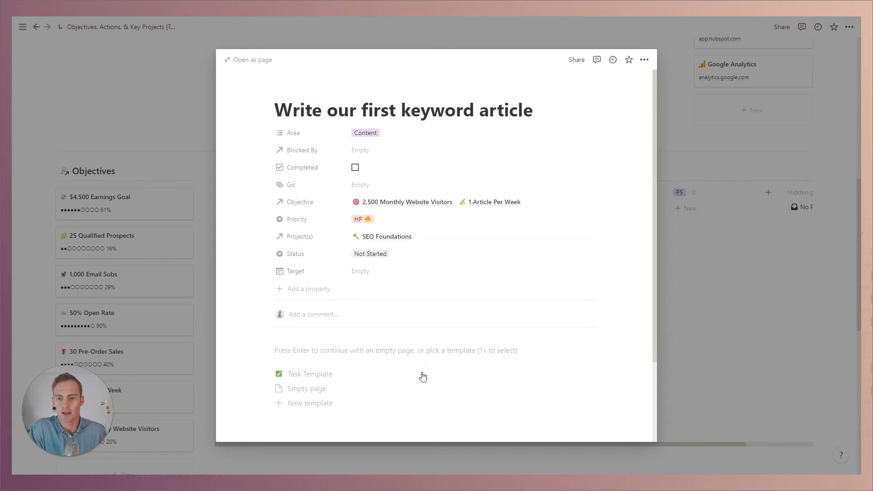
click(372, 273)
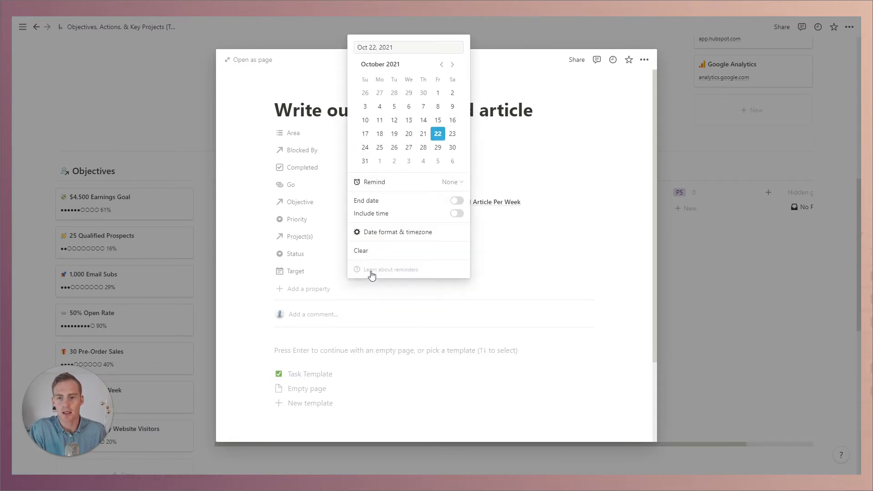
click(365, 161)
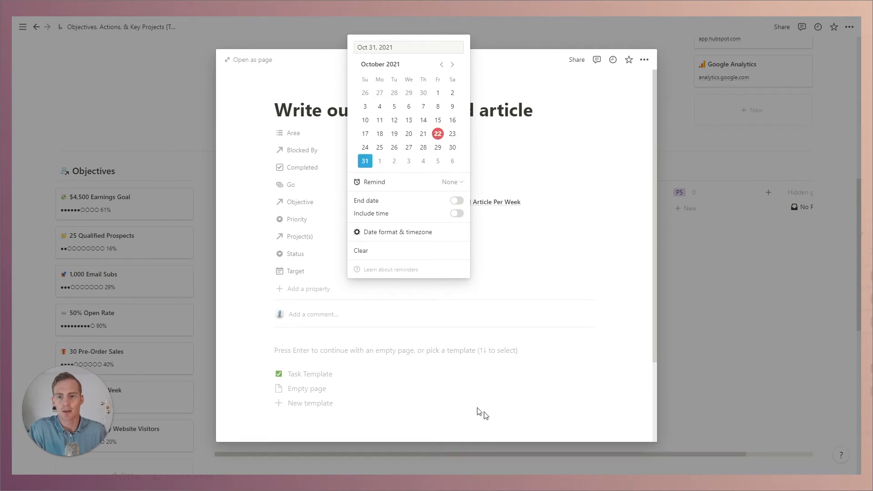
click(415, 359)
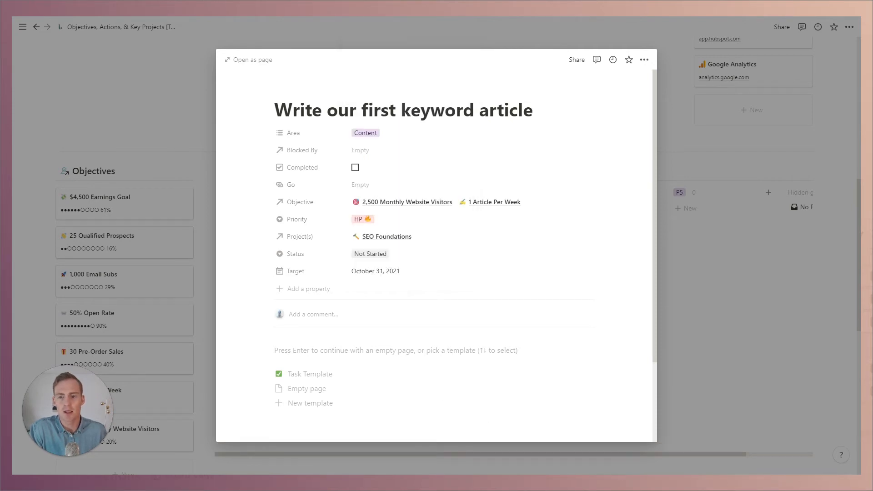
Apply the Task Template to the action page and look through its Purpose, Useful Links and General Task Notes sections
click(311, 375)
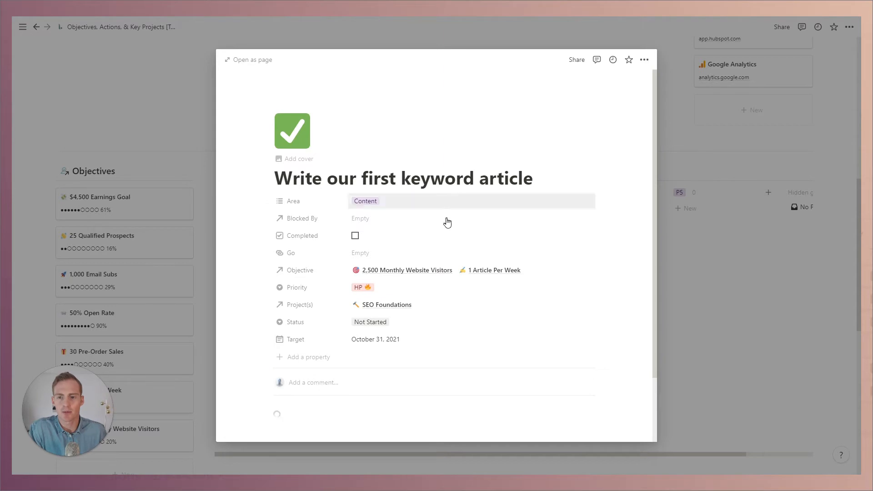
scroll(444, 227, down, 3)
scroll(402, 323, down, 2)
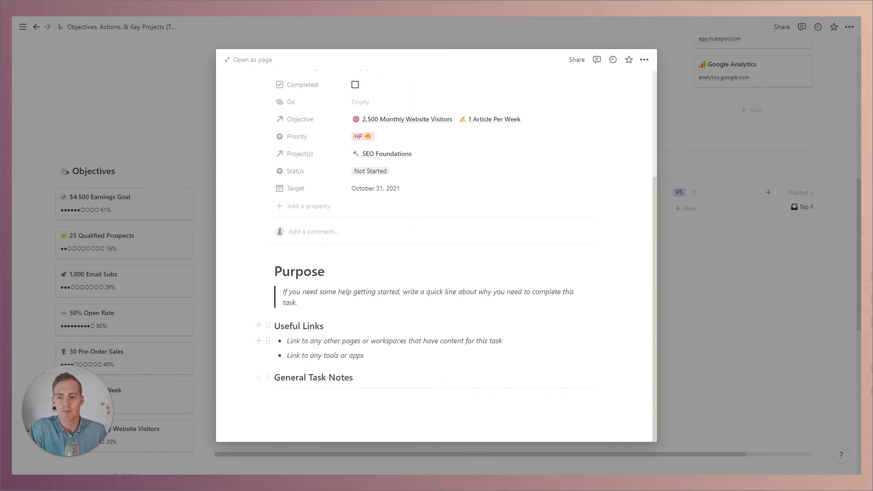
scroll(403, 307, up, 3)
scroll(415, 308, down, 3)
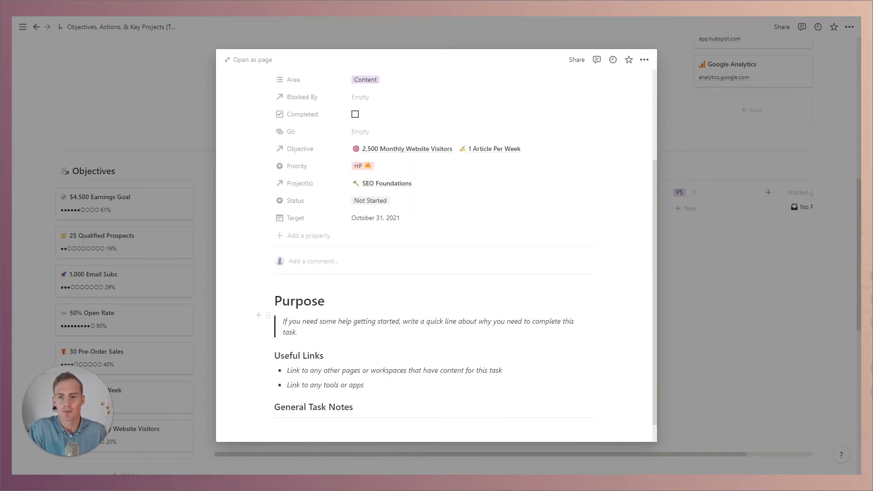
scroll(365, 315, up, 3)
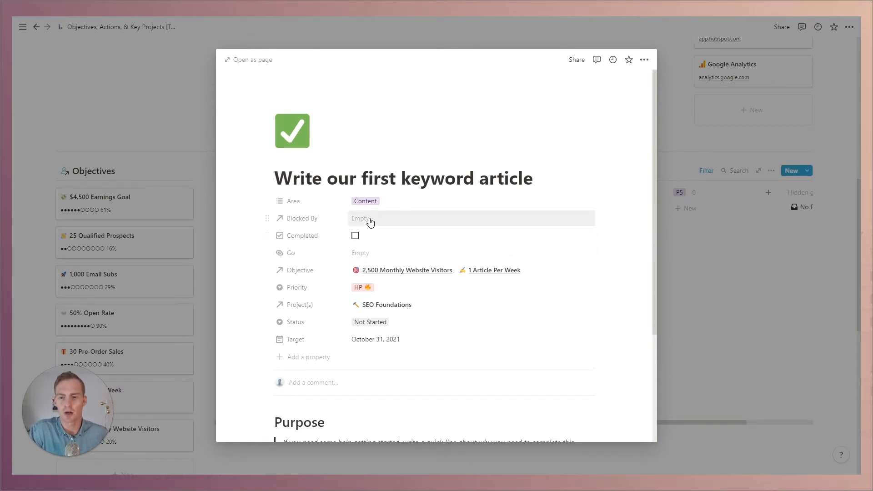
Enter webflow.com as the action's Go link and close the action page
click(370, 254)
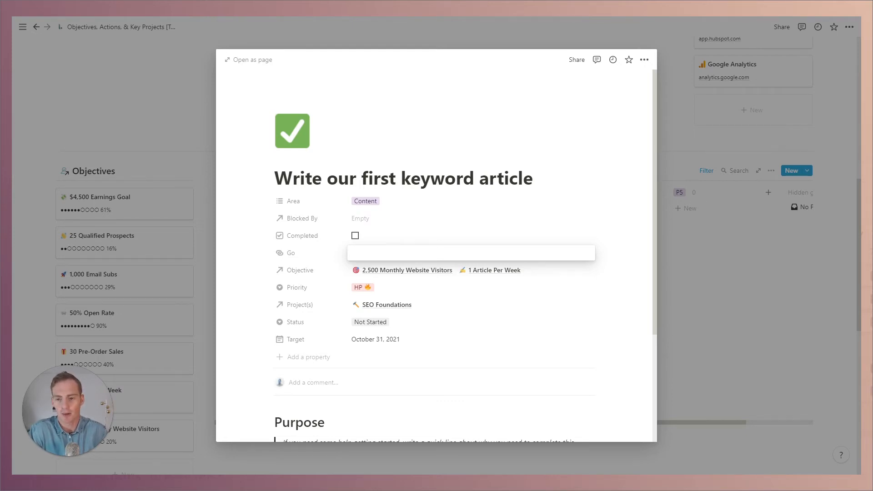
text(webflow.com)
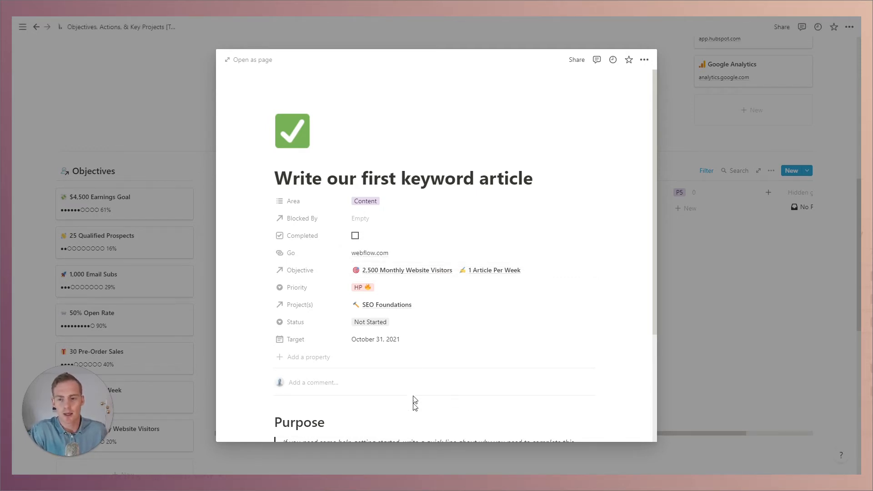
key(Return)
click(769, 263)
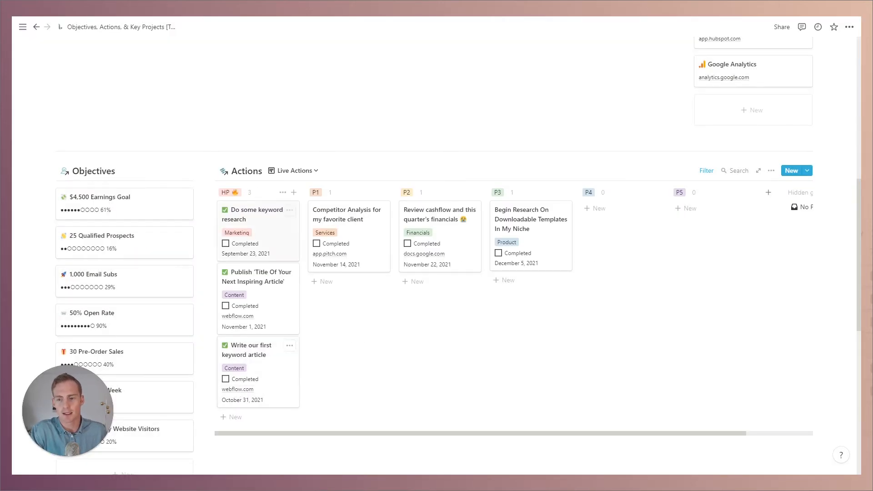
Mark "Write our first keyword article" as blocked by the action "Do some keyword research" and close its page
click(262, 360)
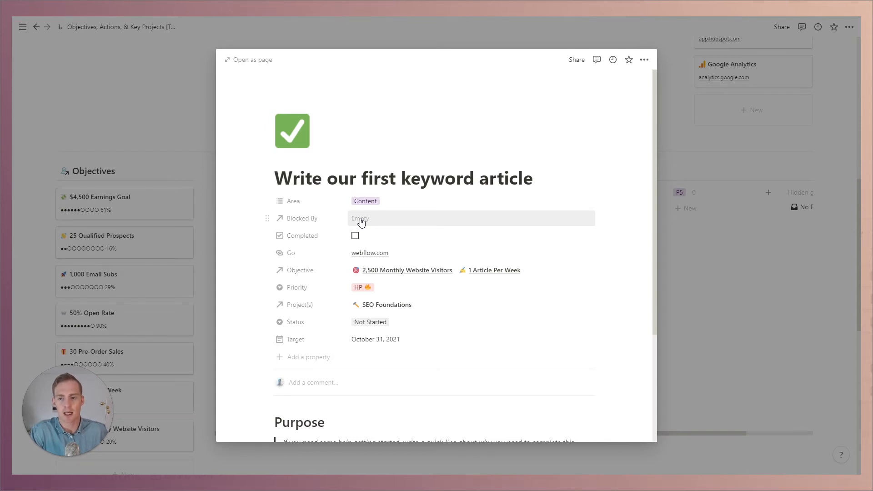
click(362, 223)
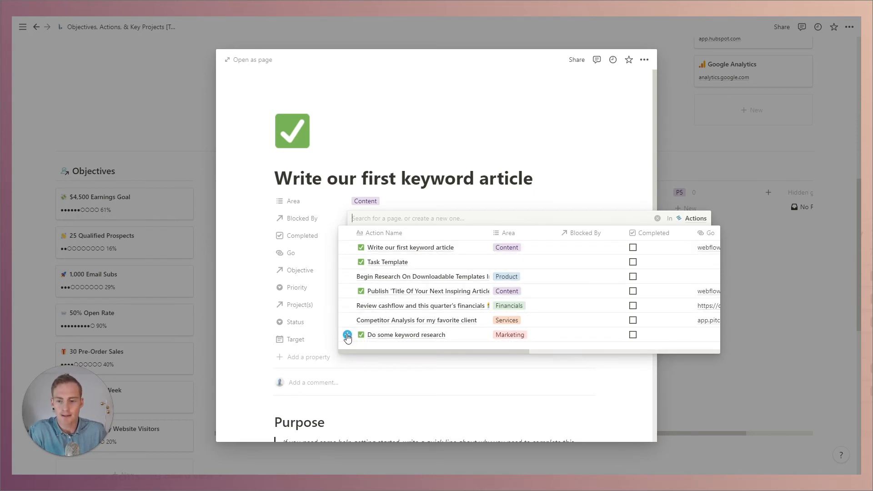
click(347, 335)
click(399, 425)
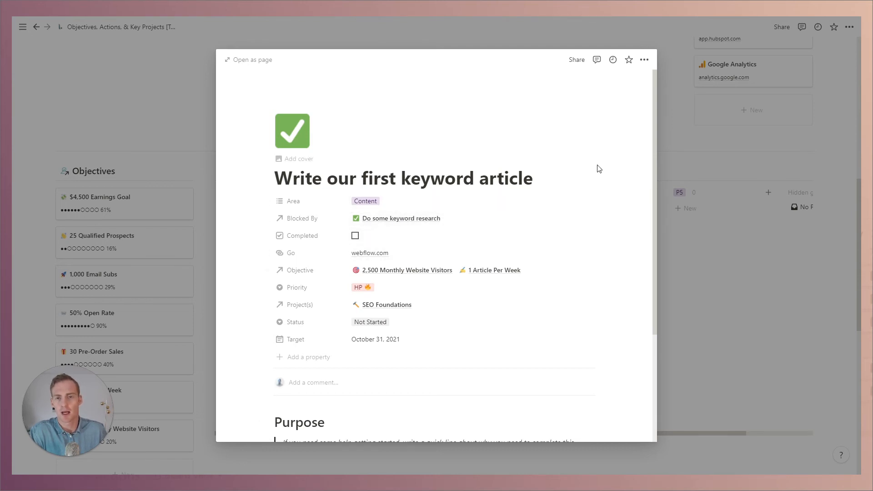
click(674, 158)
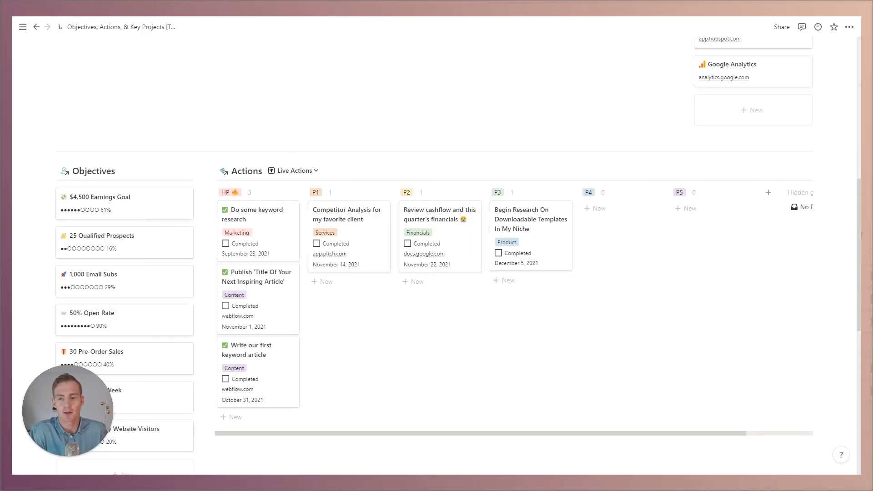
Check the Actions board in its Blocked view and return to the Live Actions view
click(317, 172)
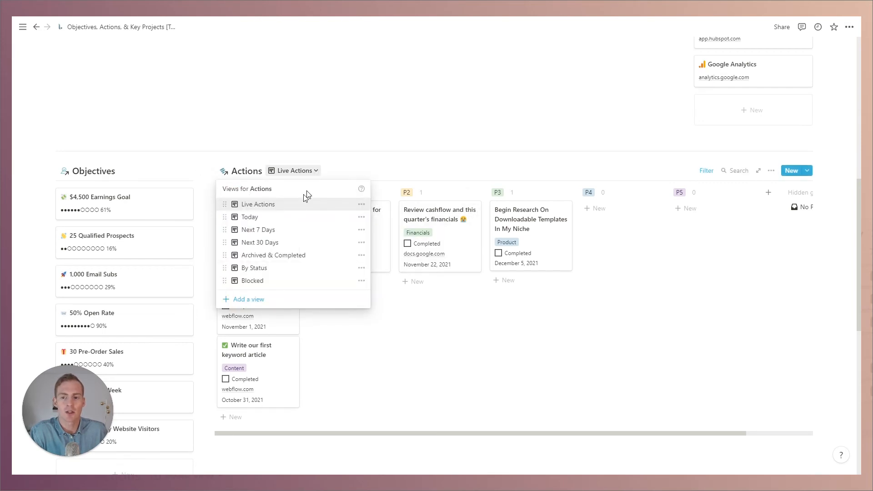
click(266, 282)
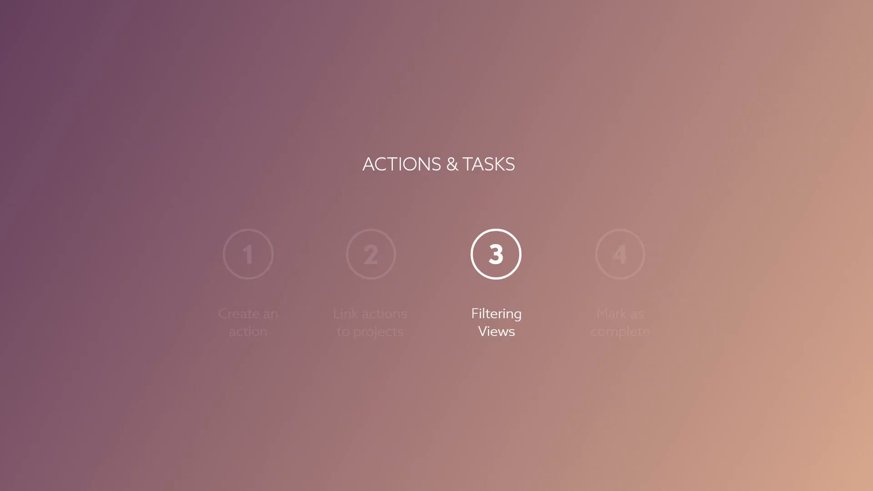
click(291, 171)
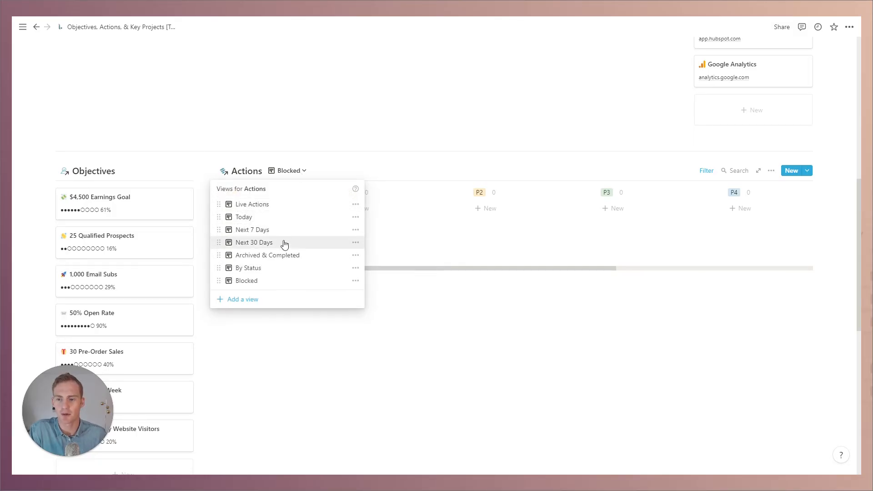
click(269, 206)
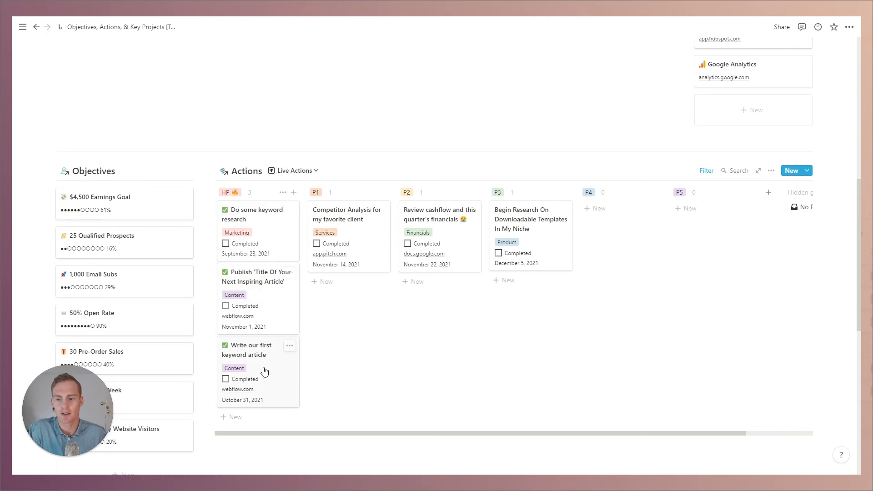
Review the Actions board in its By Status and Blocked views and return to the Live Actions view
click(303, 173)
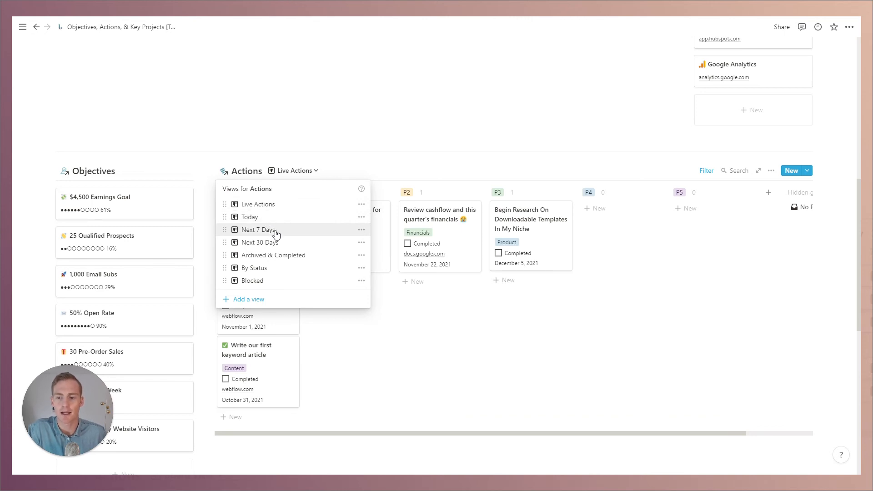
click(278, 269)
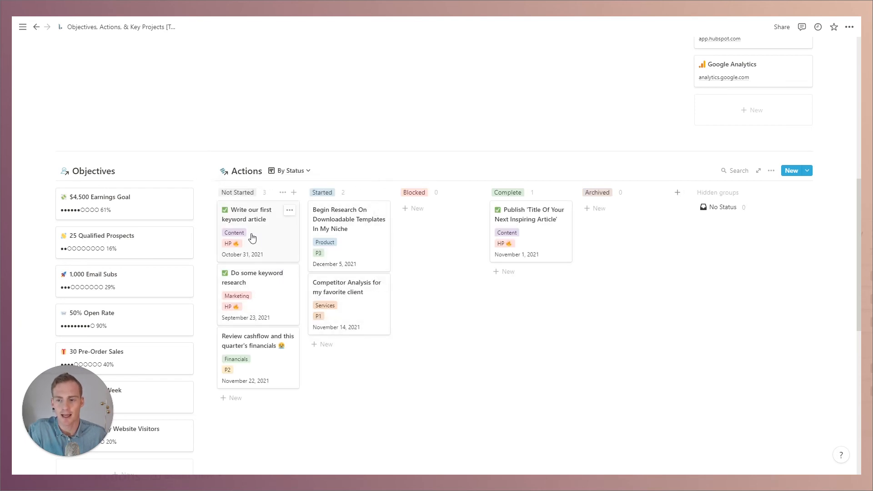
click(293, 170)
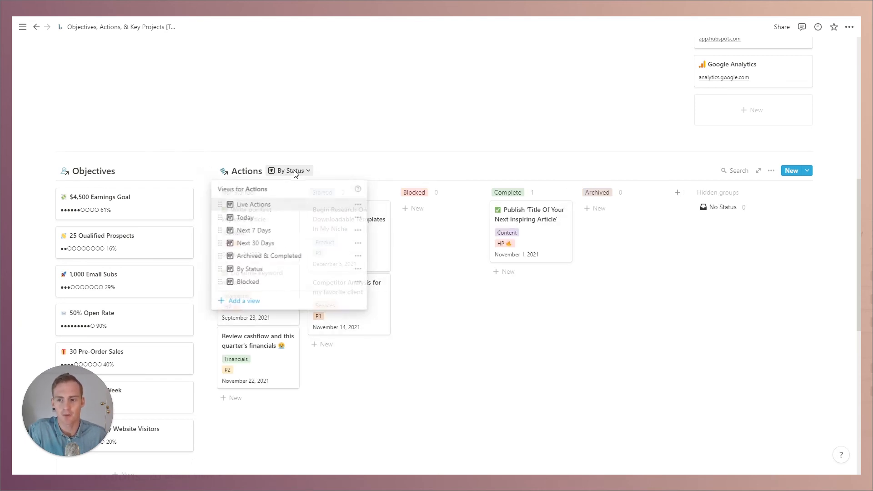
click(273, 281)
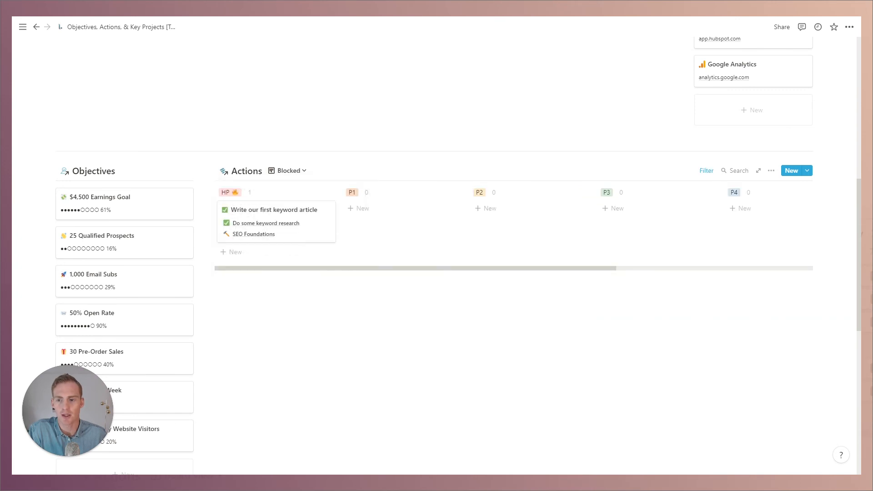
click(302, 171)
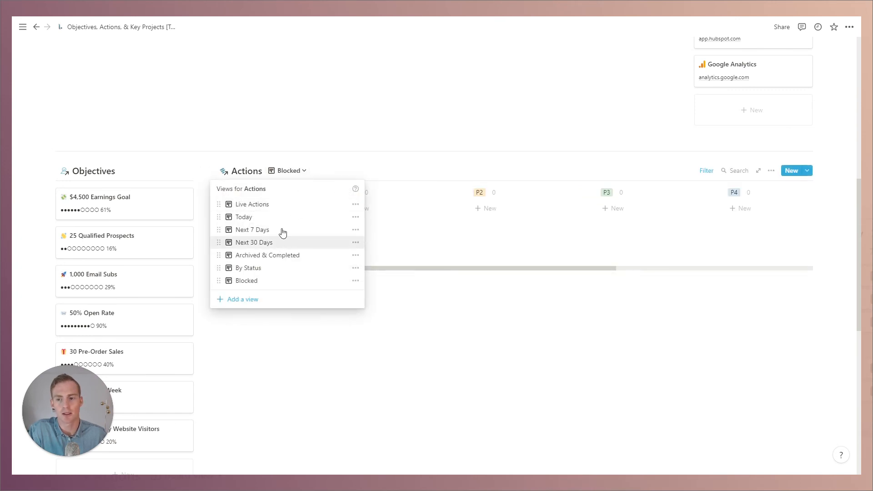
click(277, 207)
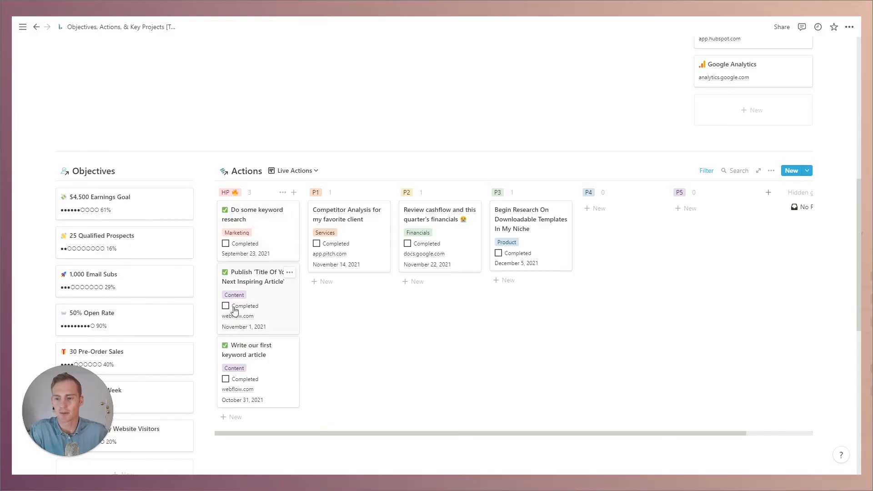
Mark "Do some keyword research" and "Review cashflow and this quarter's financials" as completed and show the Archived & Completed view
click(225, 244)
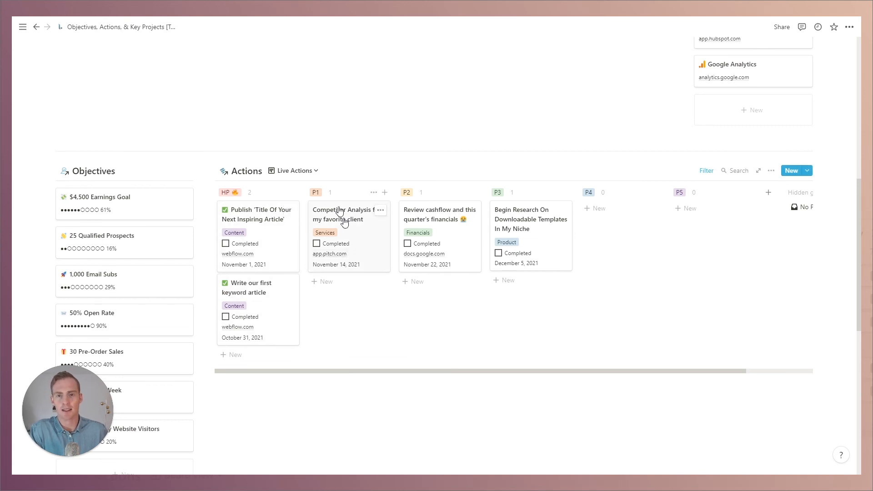
click(408, 244)
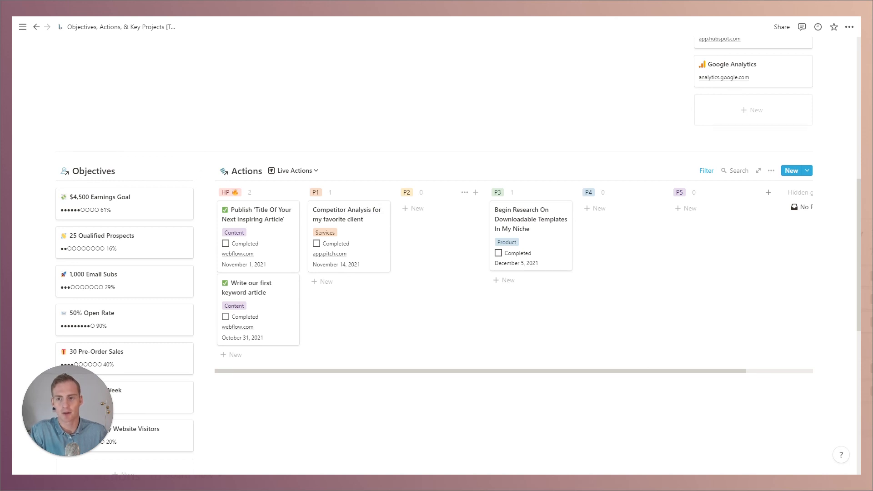
click(294, 171)
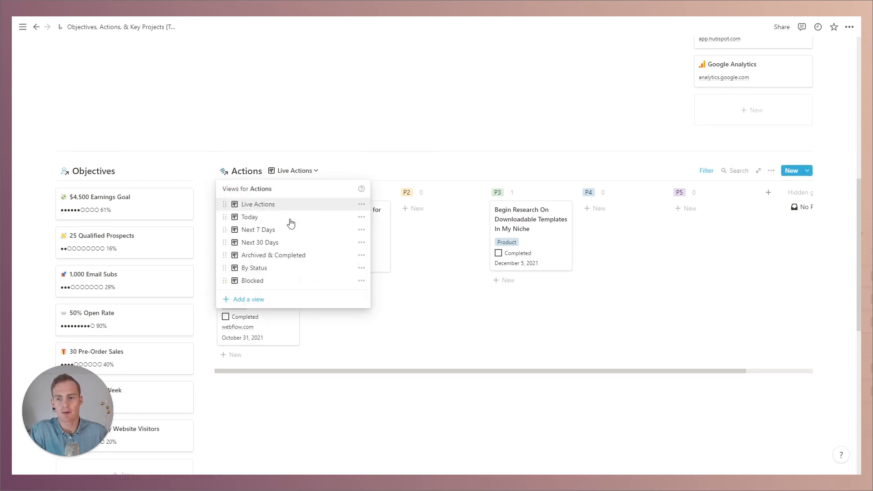
click(282, 256)
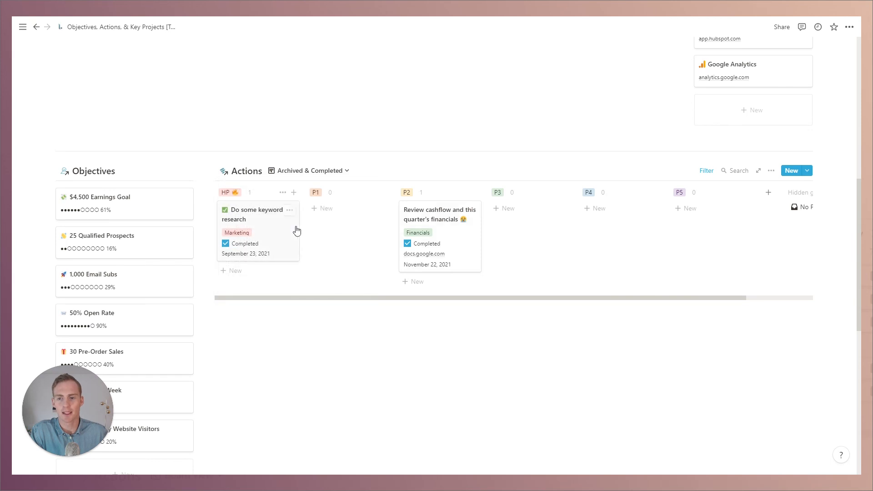